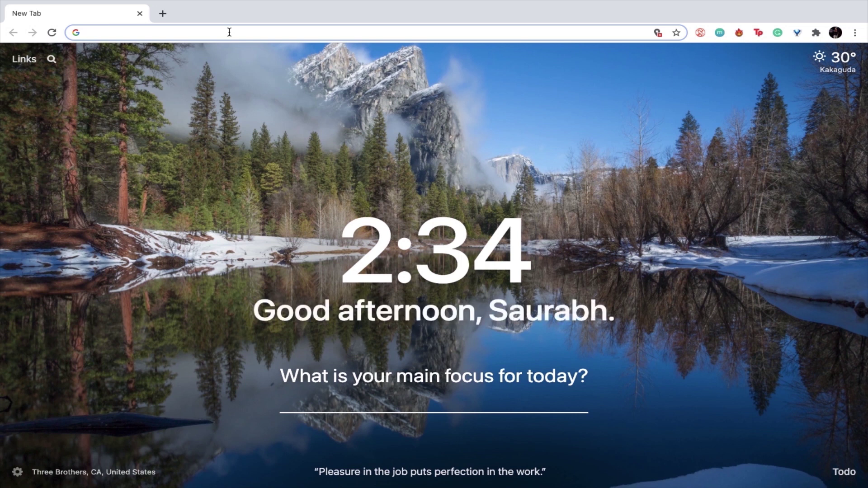
- Enter learn.unschool.in in Chrome's address bar to load the Unschool site
{"action": "type", "text": "learn.unschoo"}
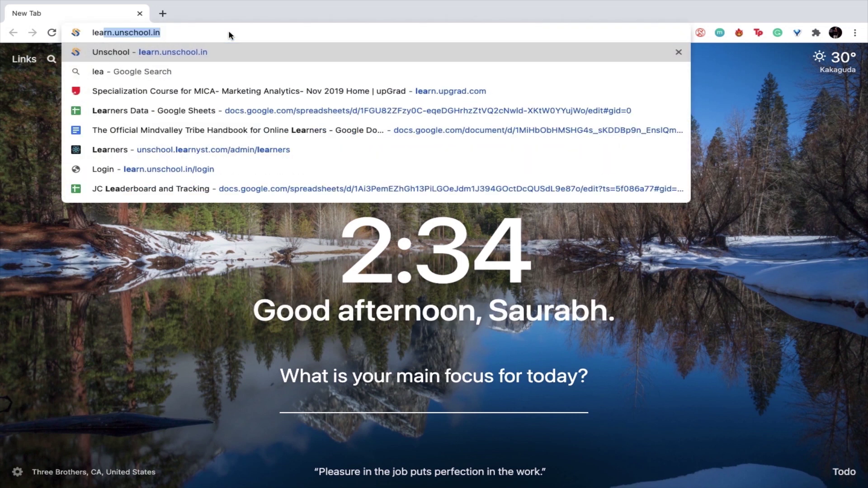
{"action": "type", "text": "l.in"}
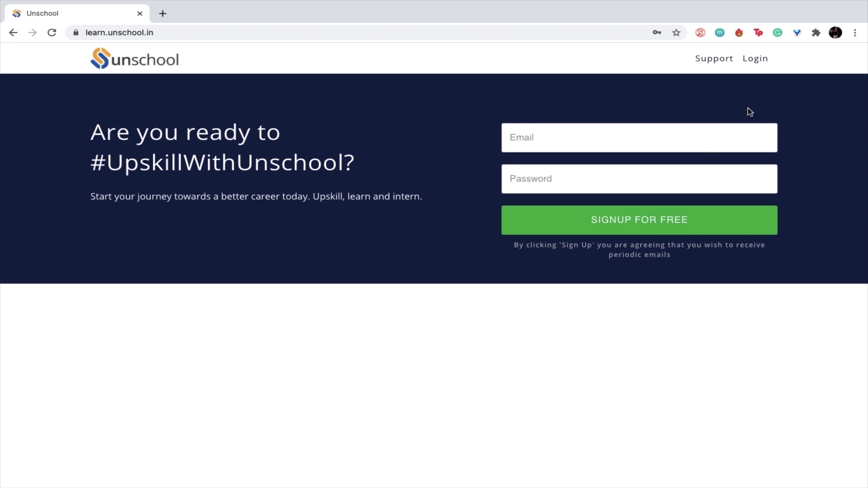
- Sign in to Unschool with the learner's saved account email and password from Chrome autofill
{"action": "left_click", "coordinate": [755, 59]}
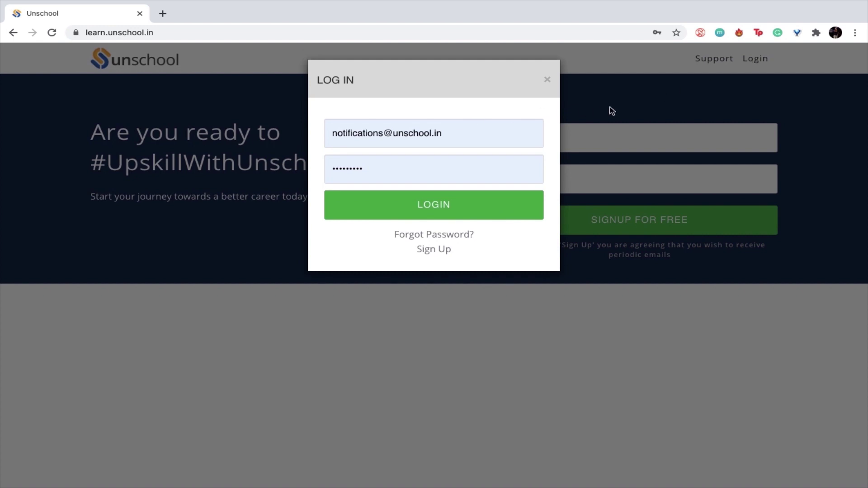
{"action": "triple_click", "coordinate": [379, 132]}
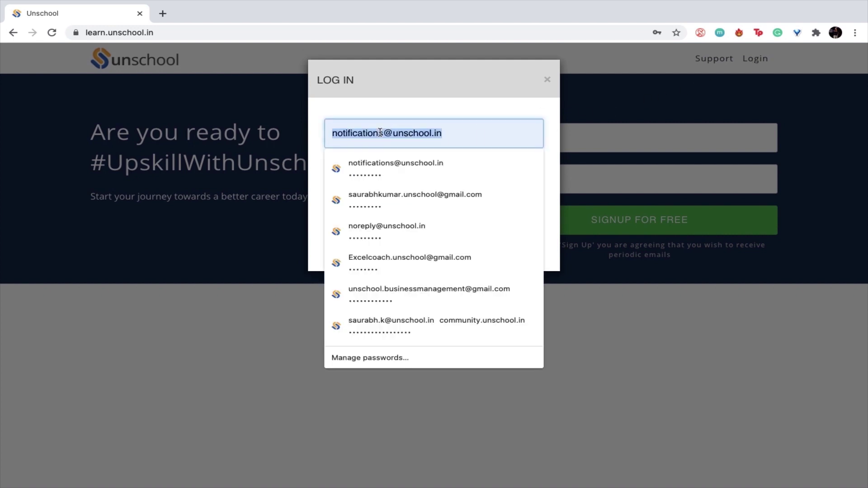
{"action": "type", "text": "saurabh.ku"}
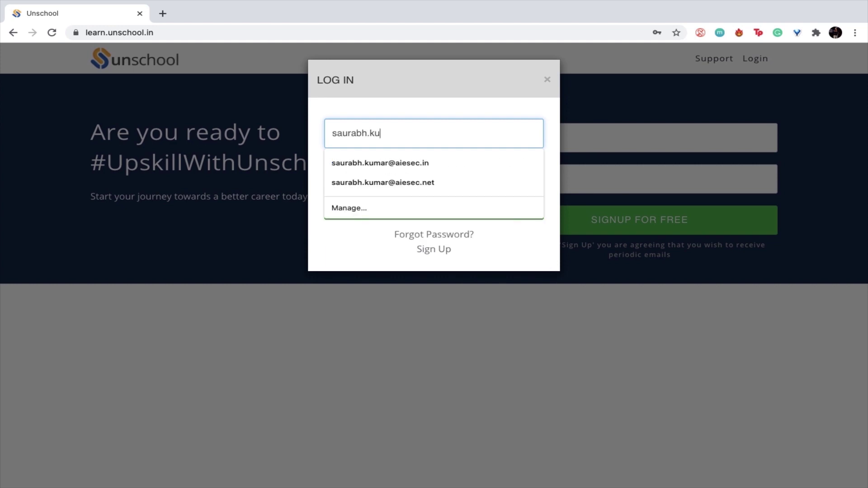
{"action": "type", "text": "m"}
{"action": "key", "text": "BackSpace"}
{"action": "key", "text": "BackSpace"}
{"action": "key", "text": "BackSpace"}
{"action": "key", "text": "BackSpace"}
{"action": "type", "text": "k"}
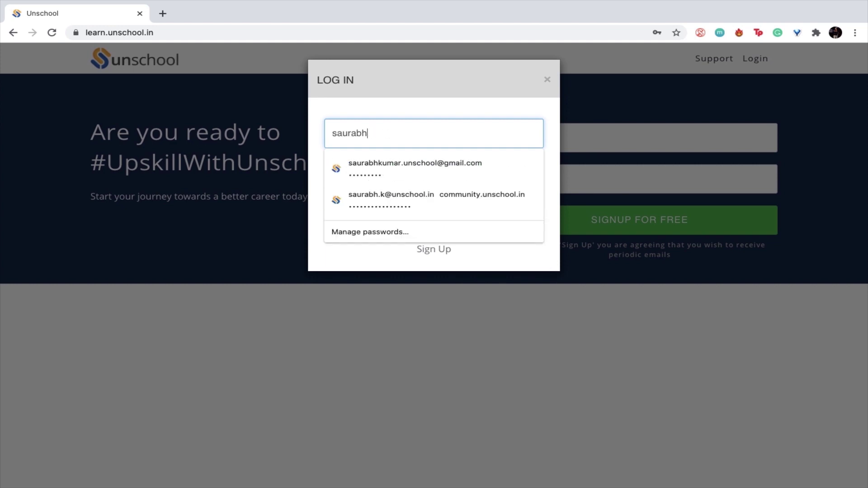
{"action": "key", "text": "Down"}
{"action": "key", "text": "Return"}
{"action": "left_click", "coordinate": [409, 199]}
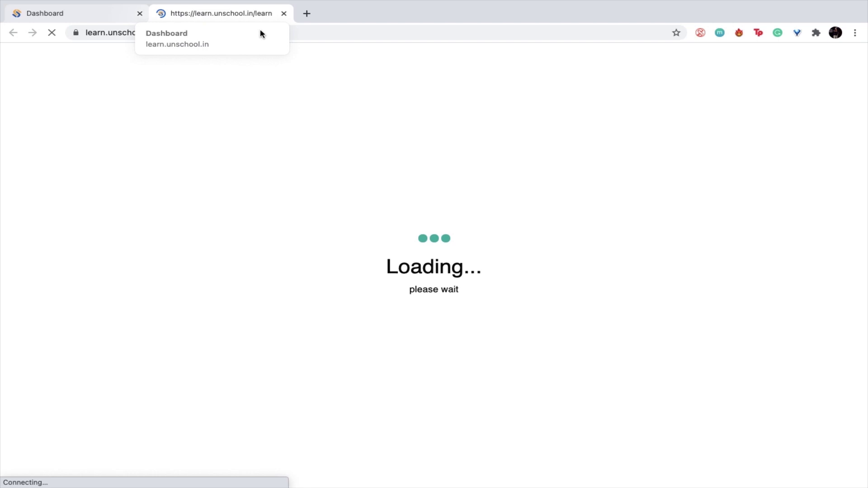
- Close the duplicate tab, then briefly open and dismiss the S account menu
{"action": "left_click", "coordinate": [283, 14]}
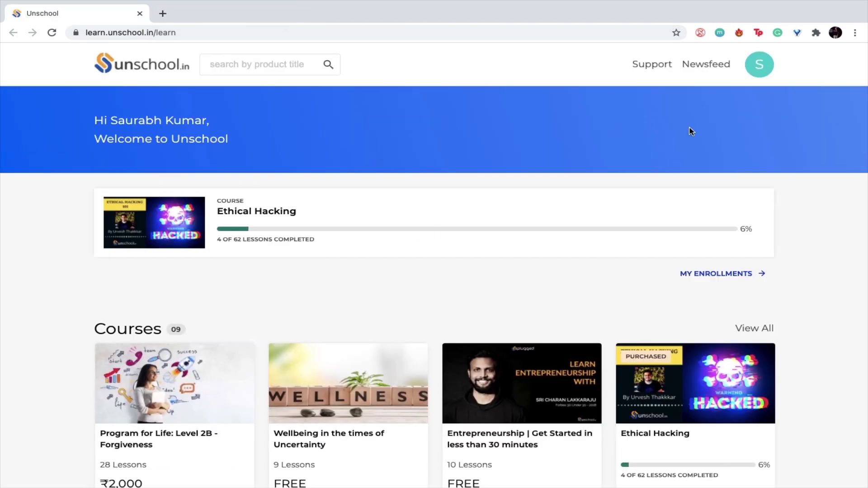
{"action": "scroll", "coordinate": [267, 244], "scroll_direction": "down", "scroll_amount": 2}
{"action": "scroll", "coordinate": [267, 244], "scroll_direction": "up", "scroll_amount": 2}
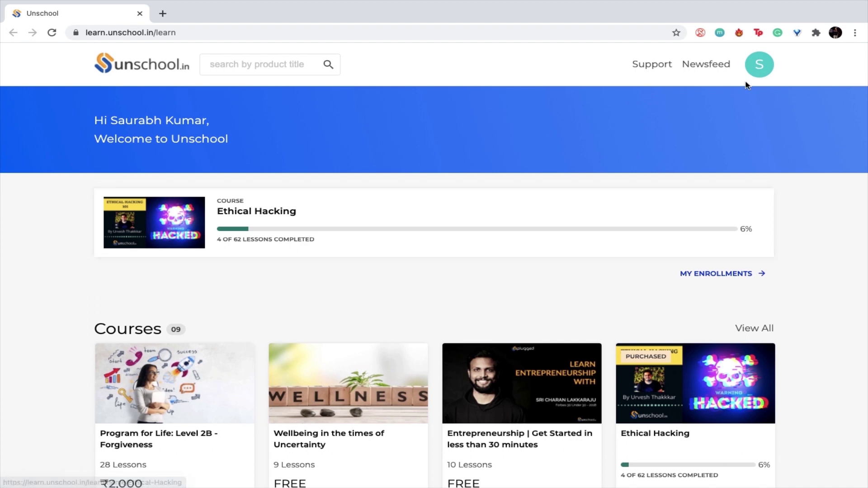
{"action": "left_click", "coordinate": [764, 77]}
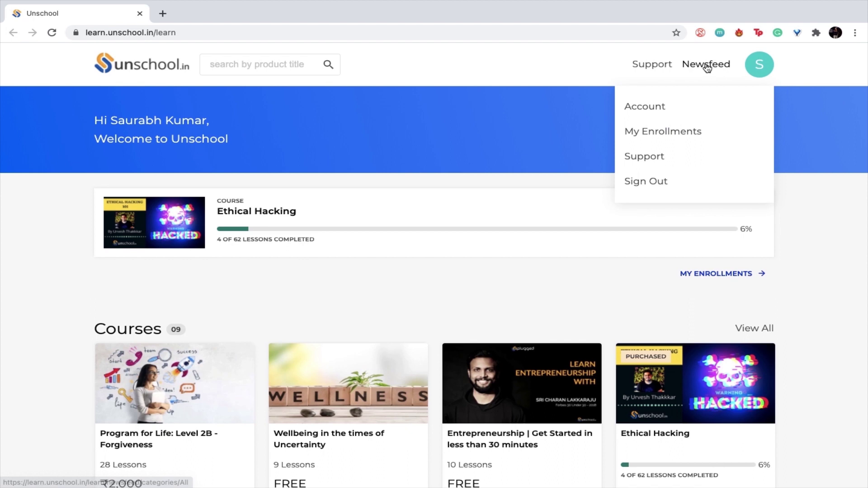
{"action": "left_click", "coordinate": [594, 87]}
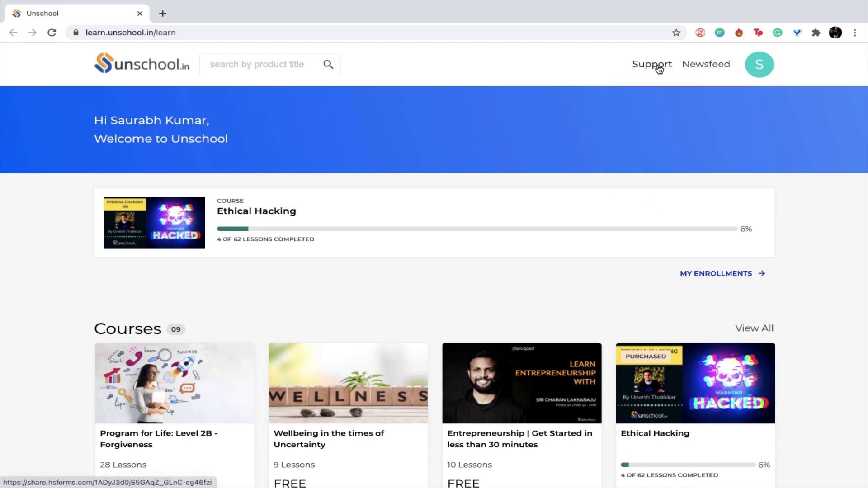
{"action": "scroll", "coordinate": [510, 206], "scroll_direction": "down", "scroll_amount": 3}
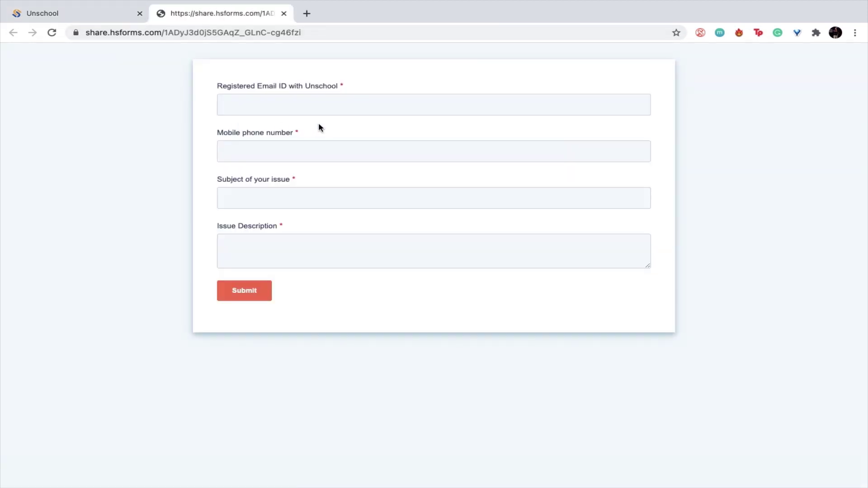
{"action": "left_click", "coordinate": [272, 108]}
{"action": "left_click", "coordinate": [374, 77]}
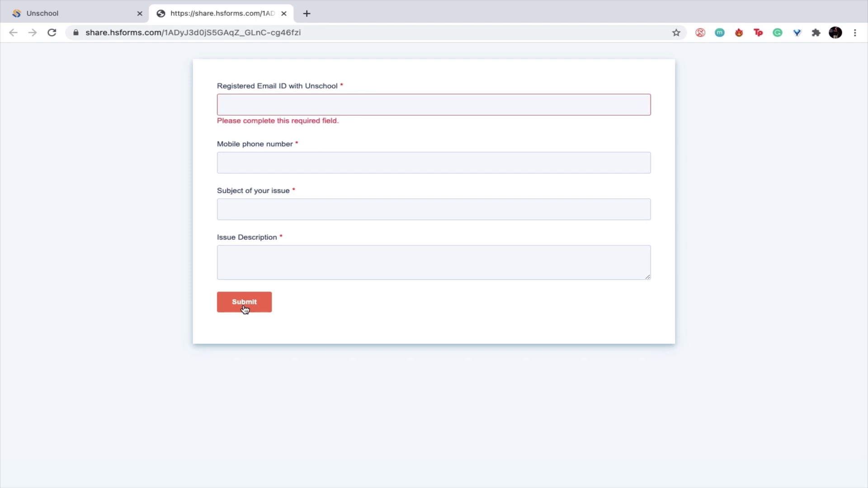
{"action": "key", "text": "ctrl+w"}
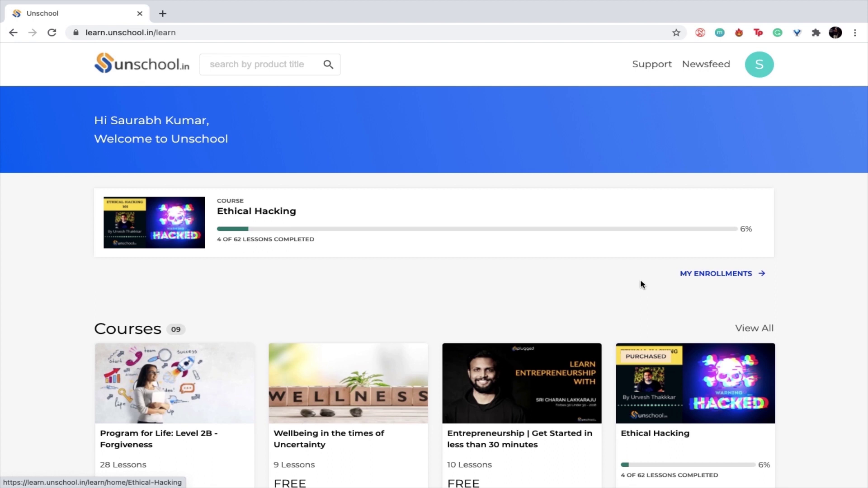
- Open the Ethical Hacking course card from My Enrollments
{"action": "left_click", "coordinate": [711, 274]}
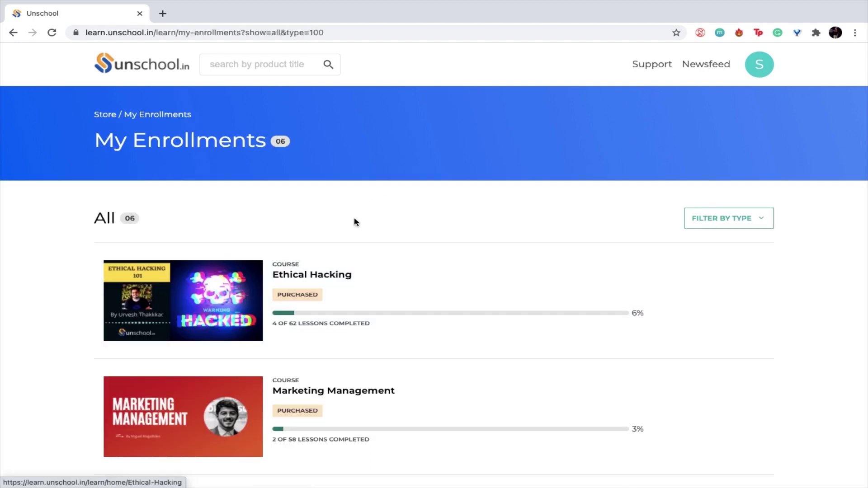
{"action": "scroll", "coordinate": [355, 222], "scroll_direction": "down", "scroll_amount": 2}
{"action": "scroll", "coordinate": [355, 221], "scroll_direction": "up", "scroll_amount": 2}
{"action": "scroll", "coordinate": [355, 226], "scroll_direction": "down", "scroll_amount": 9}
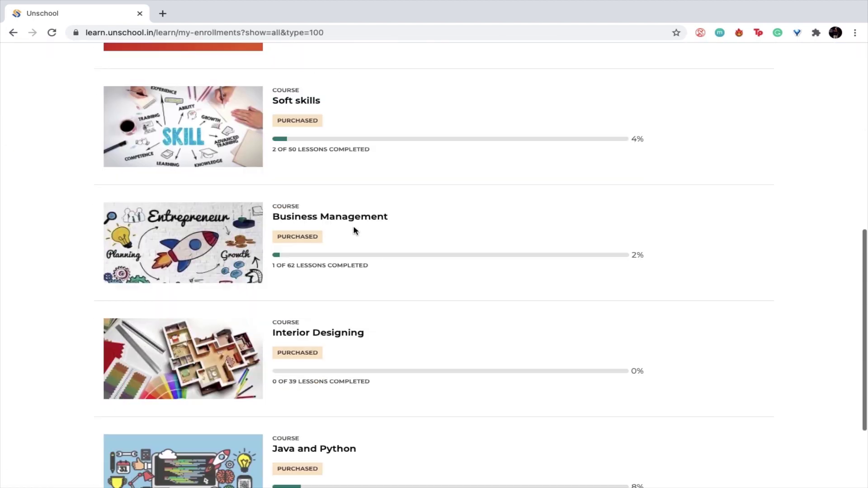
{"action": "scroll", "coordinate": [355, 231], "scroll_direction": "down", "scroll_amount": 3}
{"action": "scroll", "coordinate": [355, 231], "scroll_direction": "up", "scroll_amount": 12}
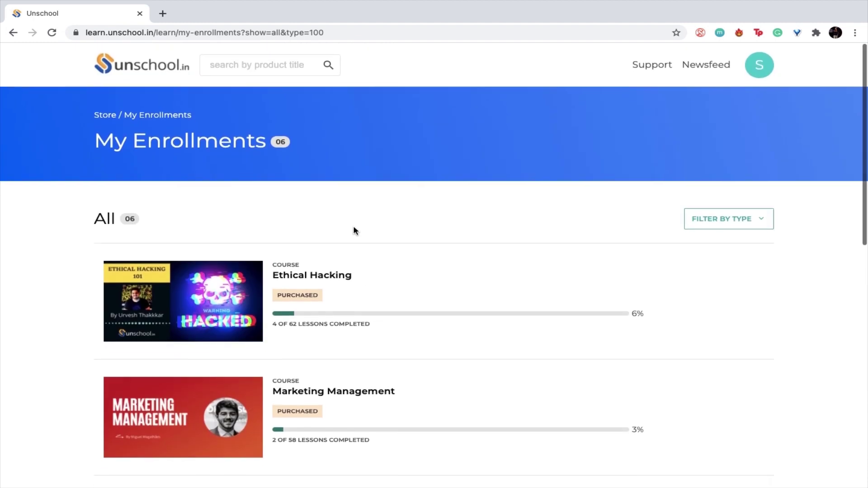
{"action": "scroll", "coordinate": [355, 229], "scroll_direction": "down", "scroll_amount": 1}
{"action": "scroll", "coordinate": [355, 230], "scroll_direction": "up", "scroll_amount": 1}
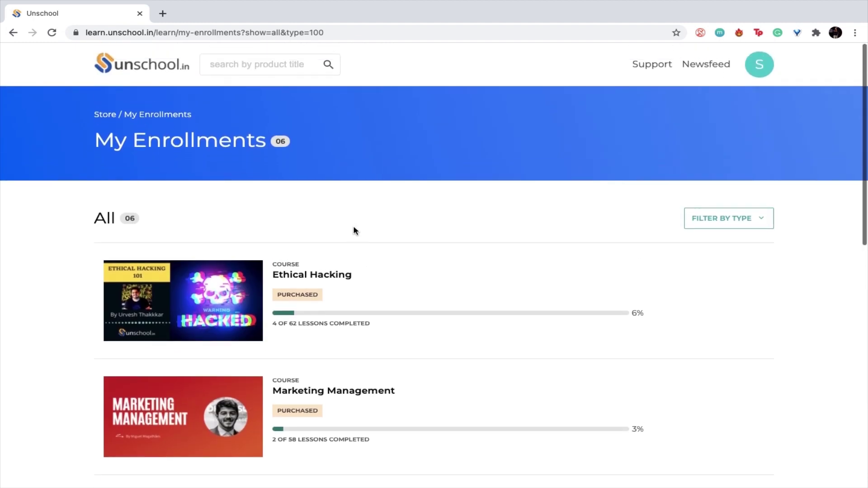
{"action": "left_click", "coordinate": [195, 309]}
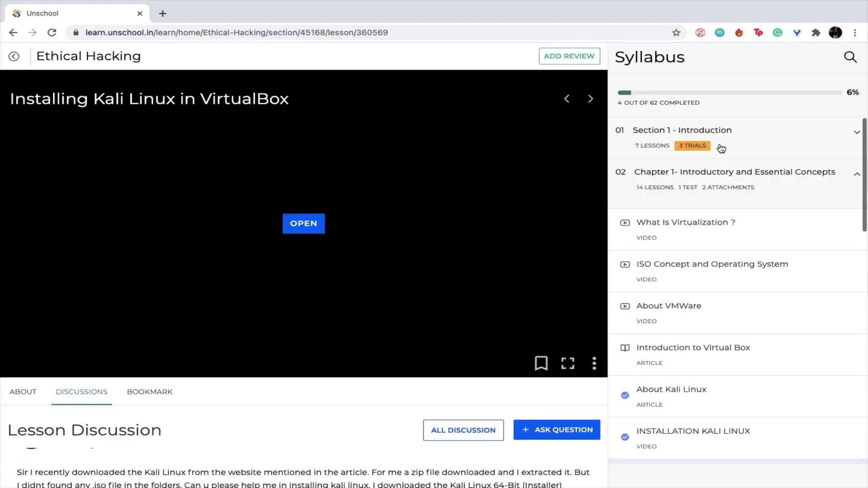
- Toggle Section 1 in the syllabus and expand Chapter 2 to browse its lessons
{"action": "left_click", "coordinate": [736, 144]}
{"action": "left_click", "coordinate": [737, 144]}
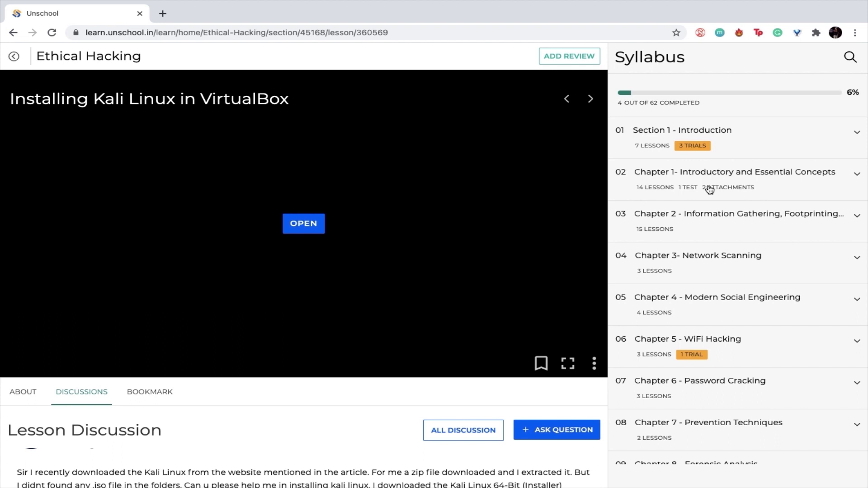
{"action": "scroll", "coordinate": [709, 260], "scroll_direction": "down", "scroll_amount": 4}
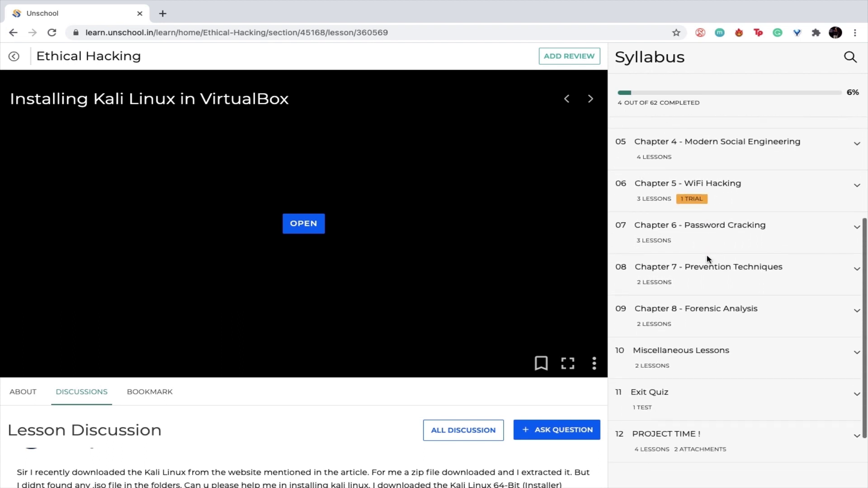
{"action": "scroll", "coordinate": [708, 260], "scroll_direction": "up", "scroll_amount": 4}
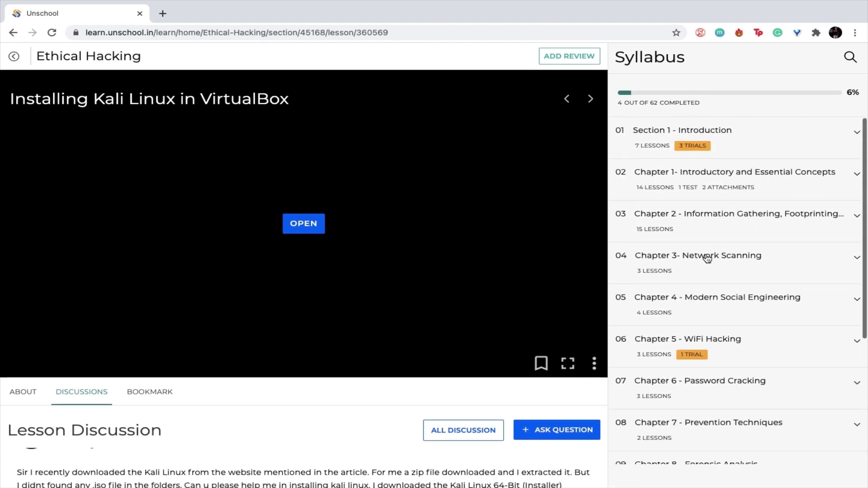
{"action": "left_click", "coordinate": [714, 222]}
{"action": "scroll", "coordinate": [674, 290], "scroll_direction": "down", "scroll_amount": 3}
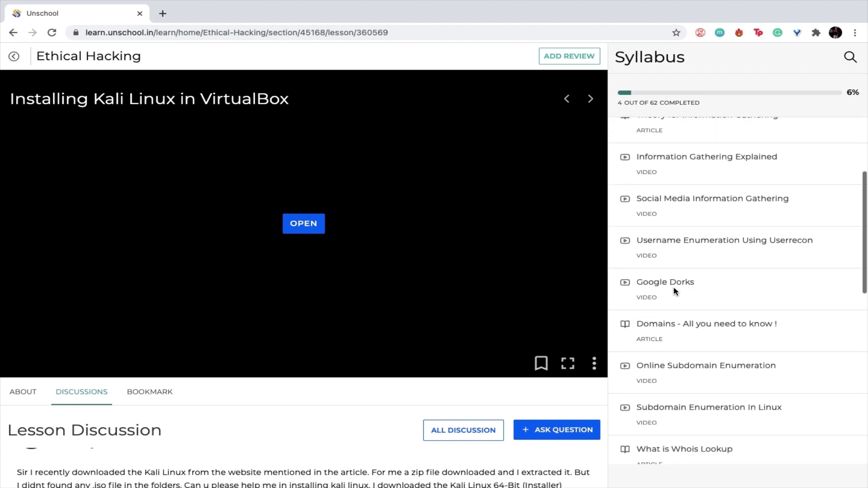
{"action": "scroll", "coordinate": [674, 291], "scroll_direction": "up", "scroll_amount": 3}
- Check Chapter 1's lessons, collapse it, and expand Section 1 - Introduction's seven lessons
{"action": "left_click", "coordinate": [692, 185]}
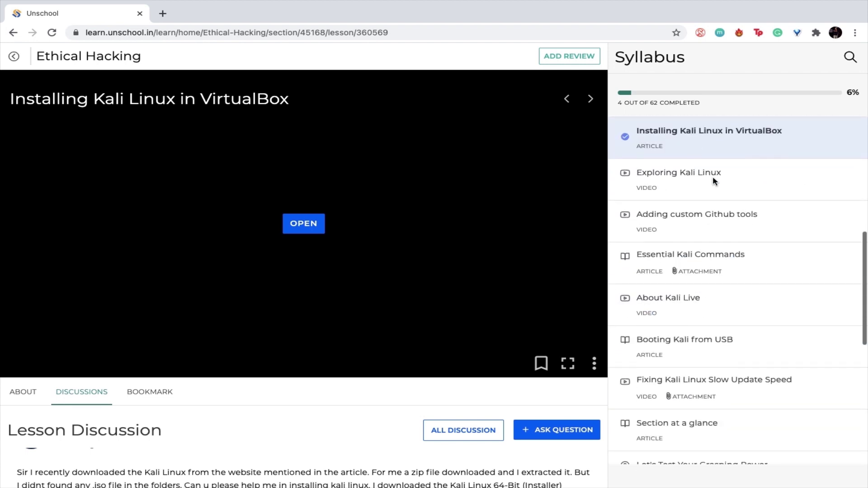
{"action": "scroll", "coordinate": [728, 197], "scroll_direction": "down", "scroll_amount": 10}
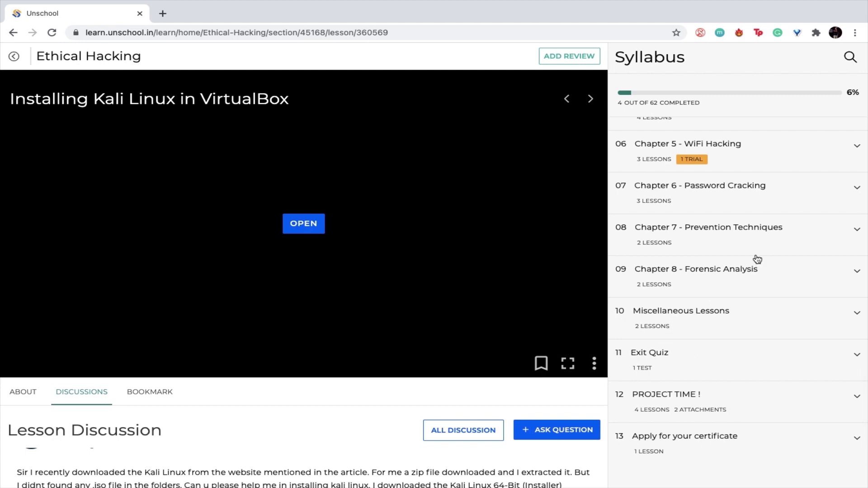
{"action": "scroll", "coordinate": [757, 259], "scroll_direction": "up", "scroll_amount": 10}
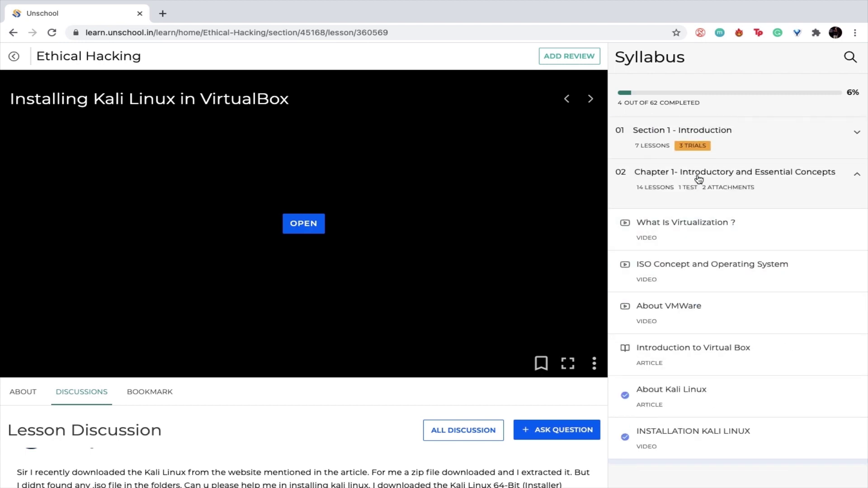
{"action": "left_click", "coordinate": [699, 179]}
{"action": "left_click", "coordinate": [699, 146]}
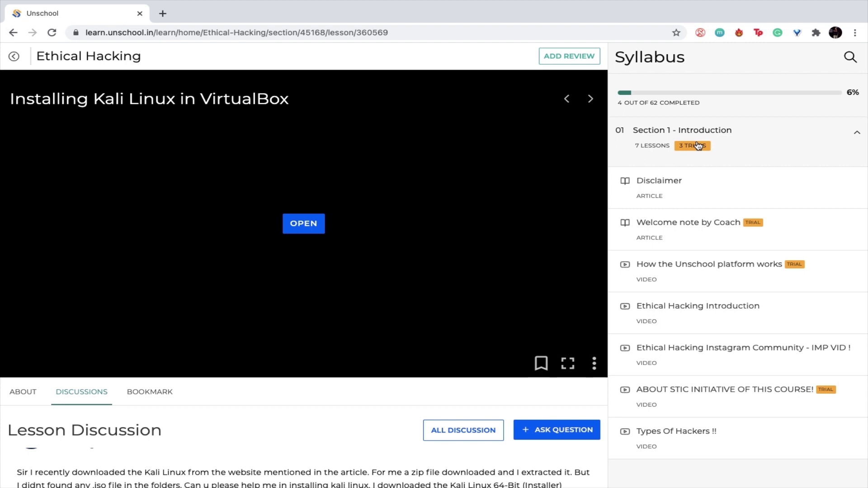
- Open the Disclaimer lesson and read through its article
{"action": "left_click", "coordinate": [687, 193]}
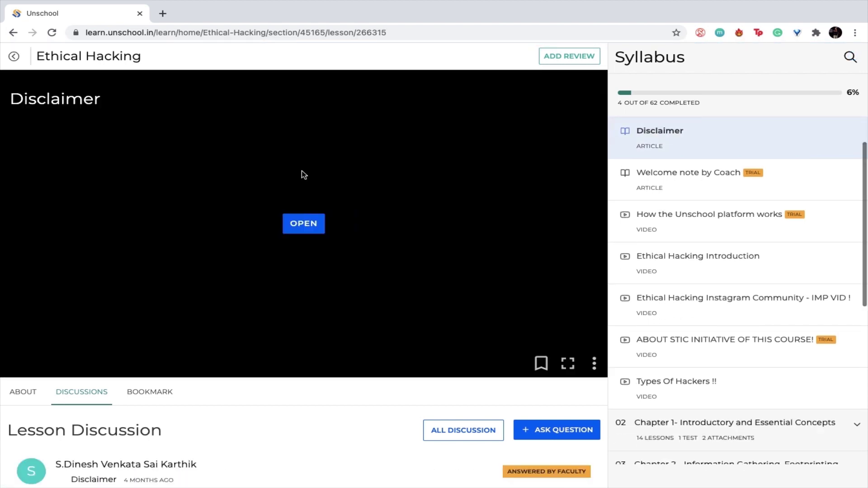
{"action": "left_click", "coordinate": [304, 225]}
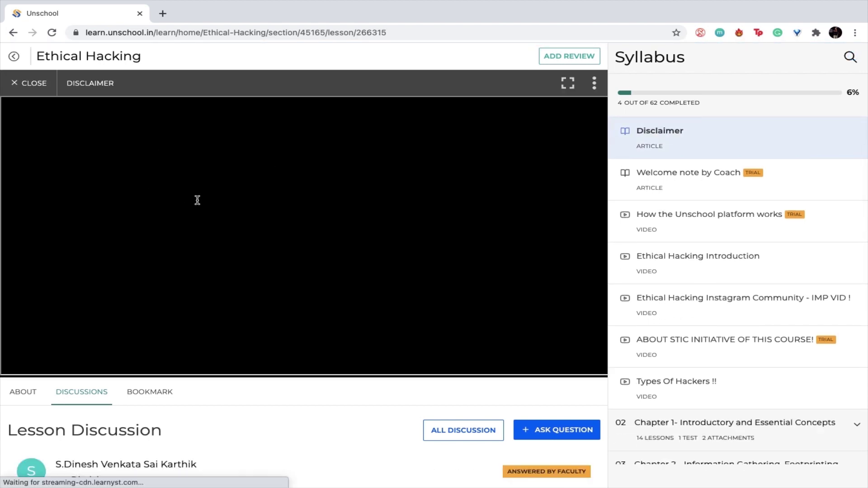
{"action": "scroll", "coordinate": [166, 208], "scroll_direction": "down", "scroll_amount": 1}
{"action": "scroll", "coordinate": [166, 208], "scroll_direction": "up", "scroll_amount": 1}
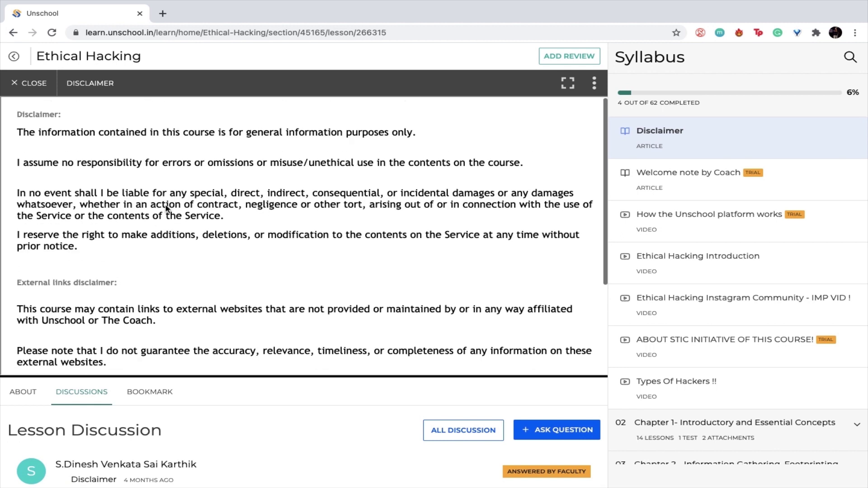
{"action": "scroll", "coordinate": [288, 248], "scroll_direction": "down", "scroll_amount": 10}
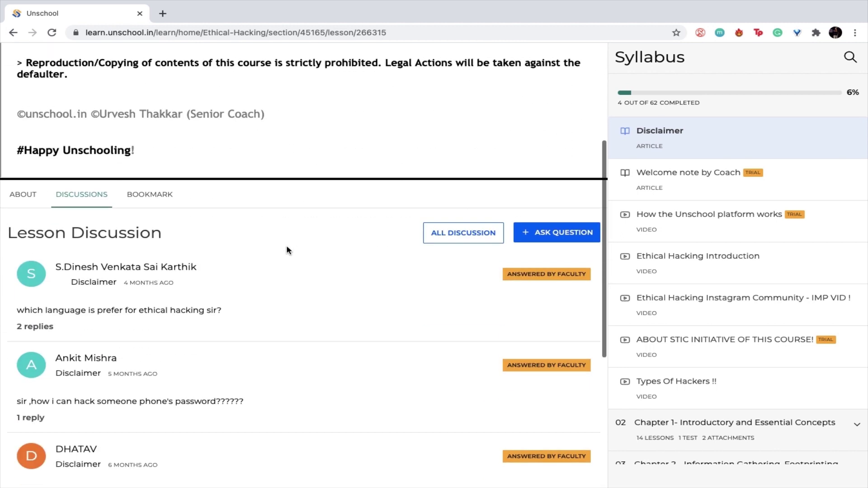
{"action": "scroll", "coordinate": [287, 248], "scroll_direction": "up", "scroll_amount": 5}
{"action": "scroll", "coordinate": [409, 238], "scroll_direction": "up", "scroll_amount": 2}
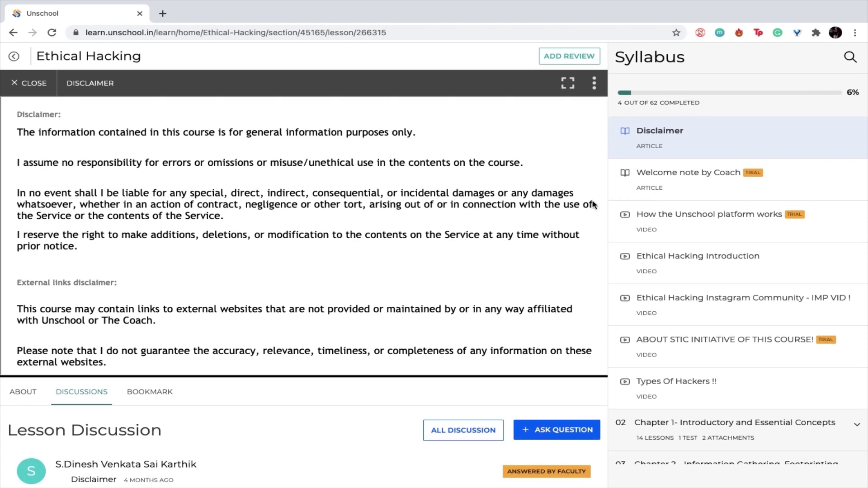
- Mark Disclaimer complete (5 of 62) and advance to the Ethical Hacking Introduction video
{"action": "left_click", "coordinate": [594, 82]}
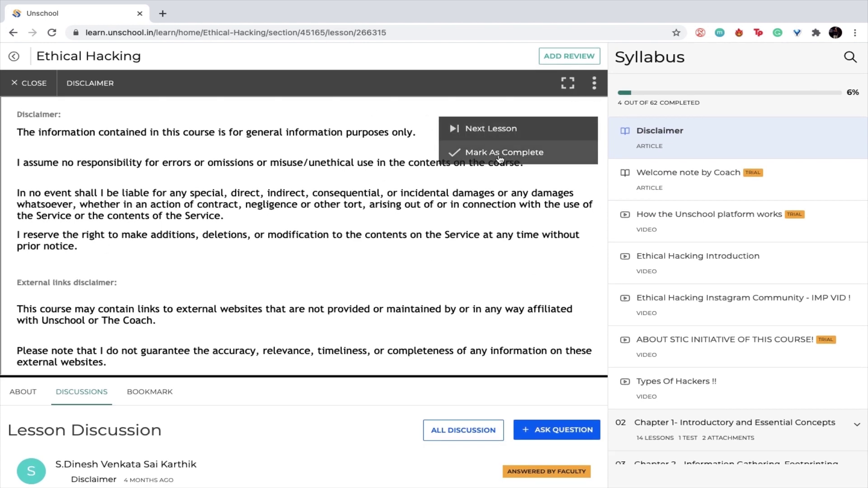
{"action": "scroll", "coordinate": [266, 211], "scroll_direction": "down", "scroll_amount": 1}
{"action": "scroll", "coordinate": [266, 214], "scroll_direction": "down", "scroll_amount": 3}
{"action": "scroll", "coordinate": [266, 211], "scroll_direction": "up", "scroll_amount": 4}
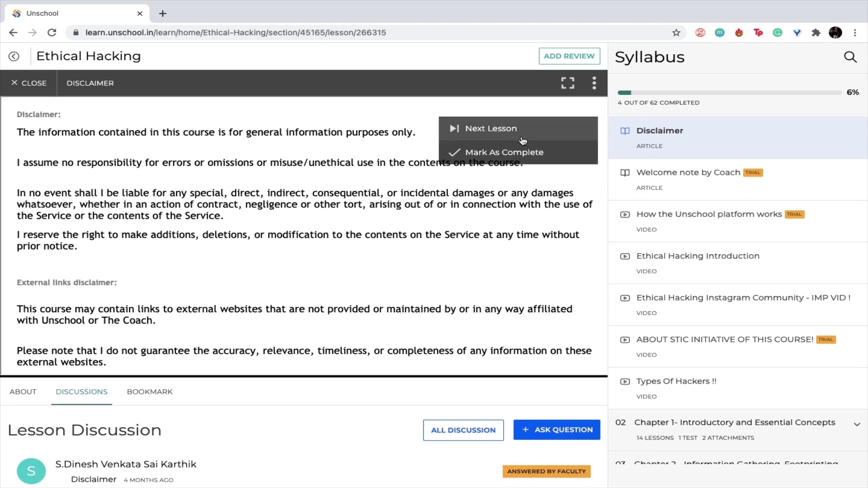
{"action": "left_click", "coordinate": [498, 153]}
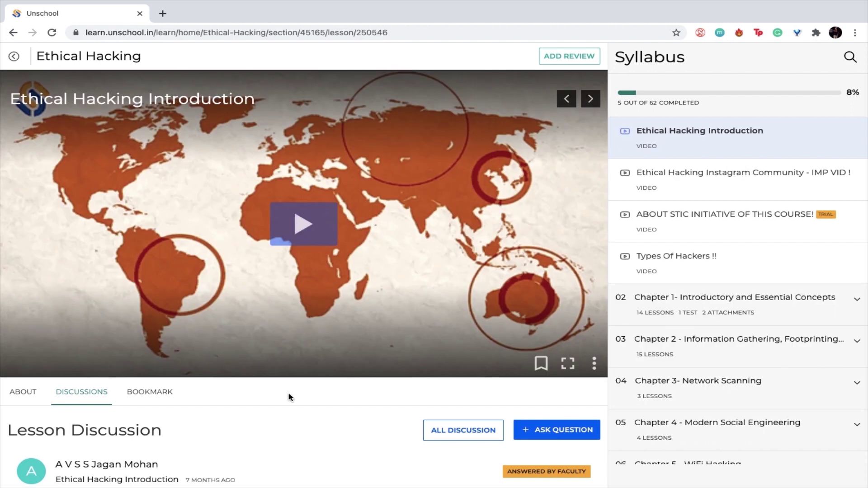
{"action": "scroll", "coordinate": [261, 400], "scroll_direction": "down", "scroll_amount": 4}
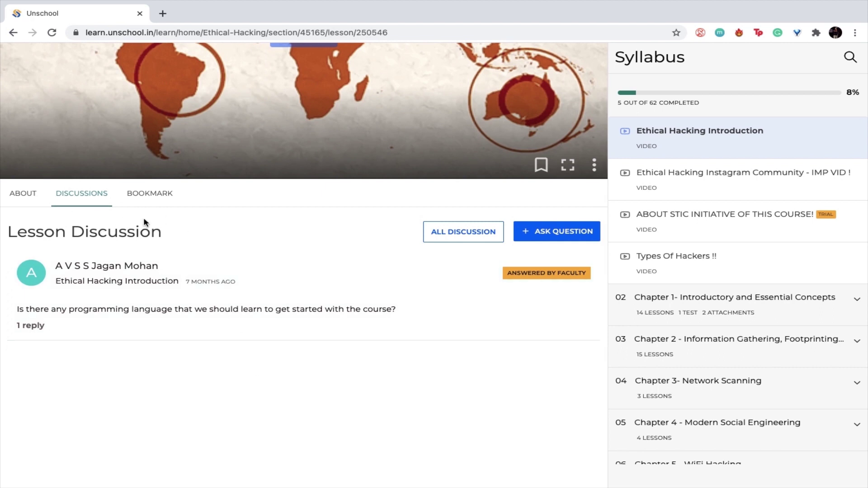
{"action": "scroll", "coordinate": [219, 256], "scroll_direction": "up", "scroll_amount": 4}
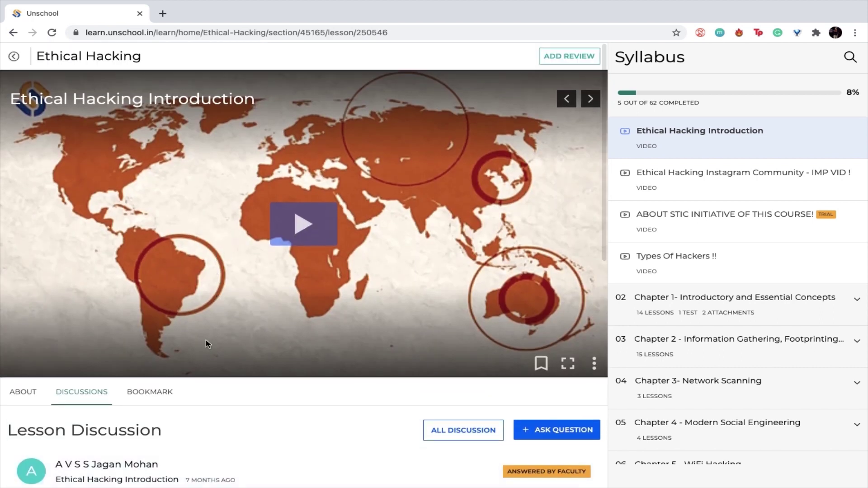
{"action": "scroll", "coordinate": [205, 344], "scroll_direction": "down", "scroll_amount": 4}
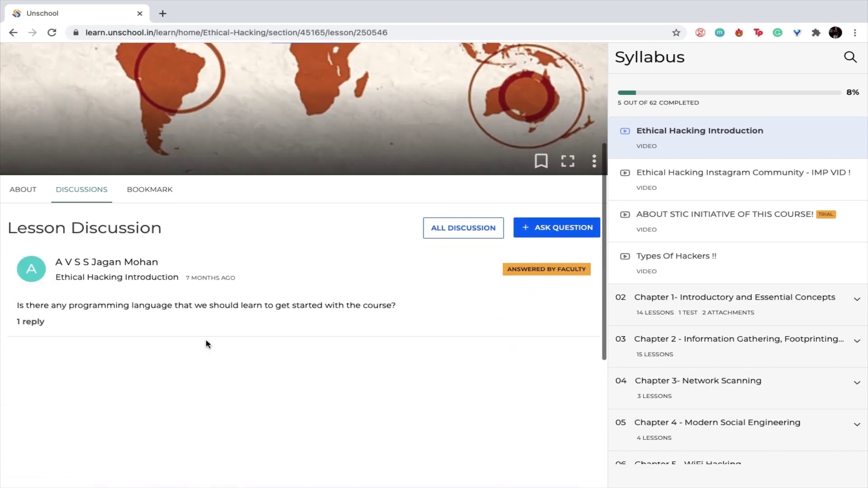
{"action": "left_click", "coordinate": [561, 234]}
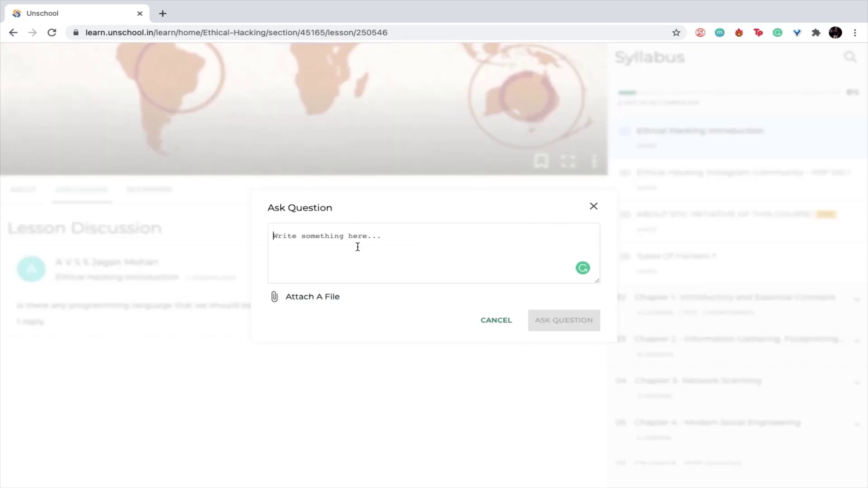
{"action": "type", "text": "What is ethical hacking"}
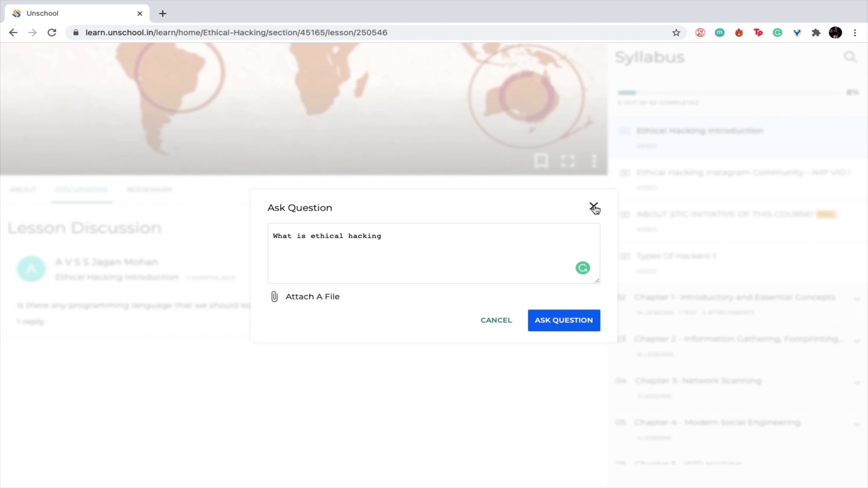
{"action": "left_click", "coordinate": [594, 208]}
- Add a bookmark titled 'Ethical Hacking' to the Ethical Hacking Introduction lesson
{"action": "scroll", "coordinate": [270, 204], "scroll_direction": "up", "scroll_amount": 5}
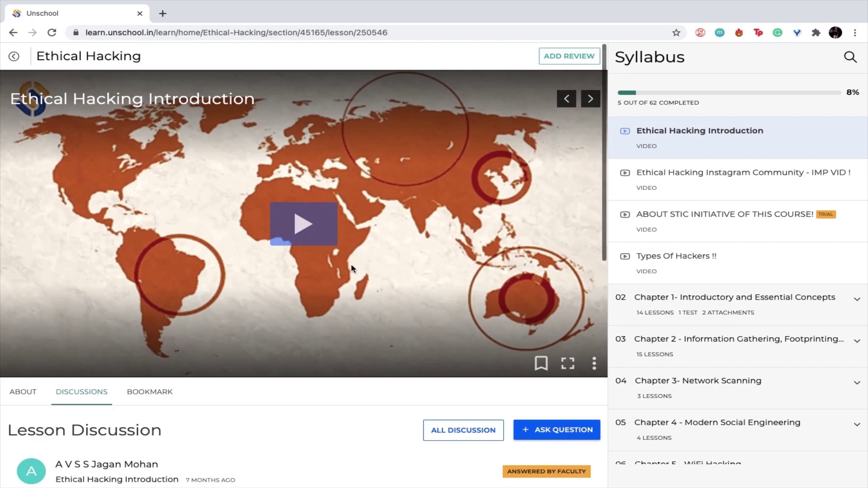
{"action": "scroll", "coordinate": [350, 264], "scroll_direction": "down", "scroll_amount": 2}
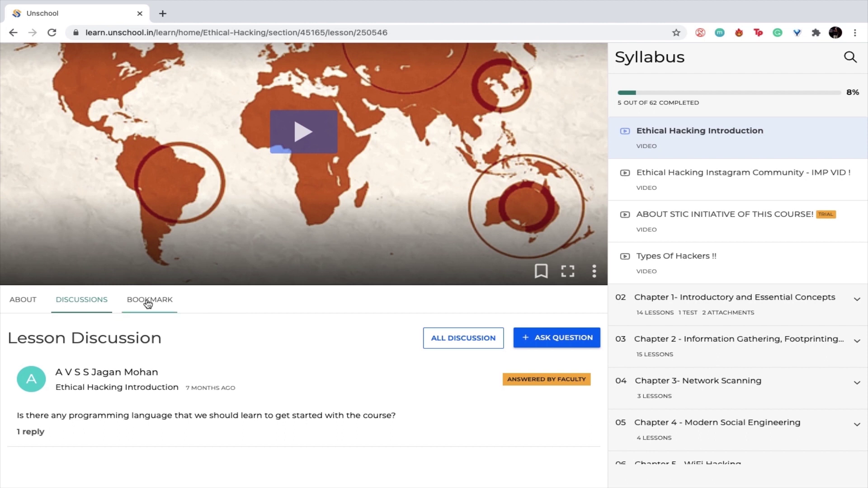
{"action": "left_click", "coordinate": [148, 301]}
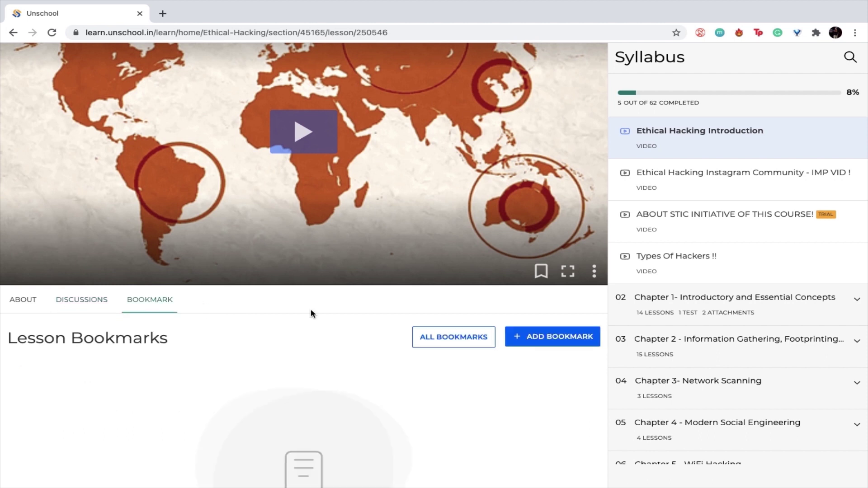
{"action": "scroll", "coordinate": [310, 310], "scroll_direction": "down", "scroll_amount": 3}
{"action": "left_click", "coordinate": [592, 217]}
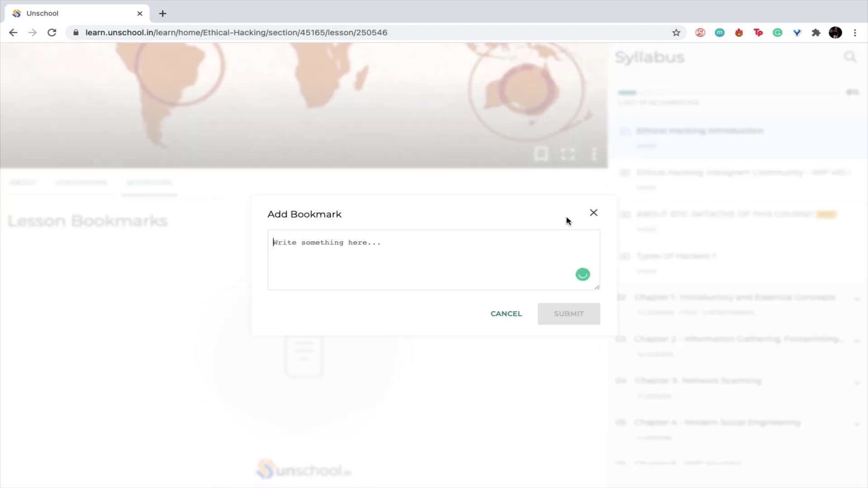
{"action": "type", "text": "Ethical Hacking"}
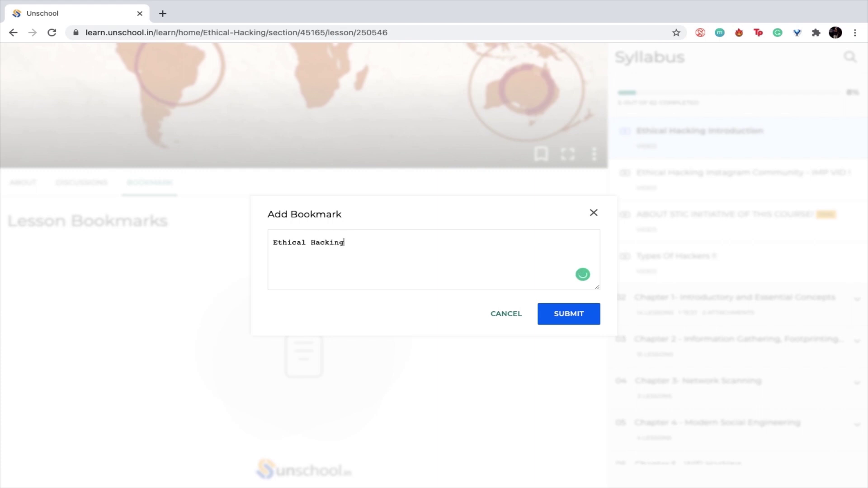
{"action": "left_click", "coordinate": [568, 313]}
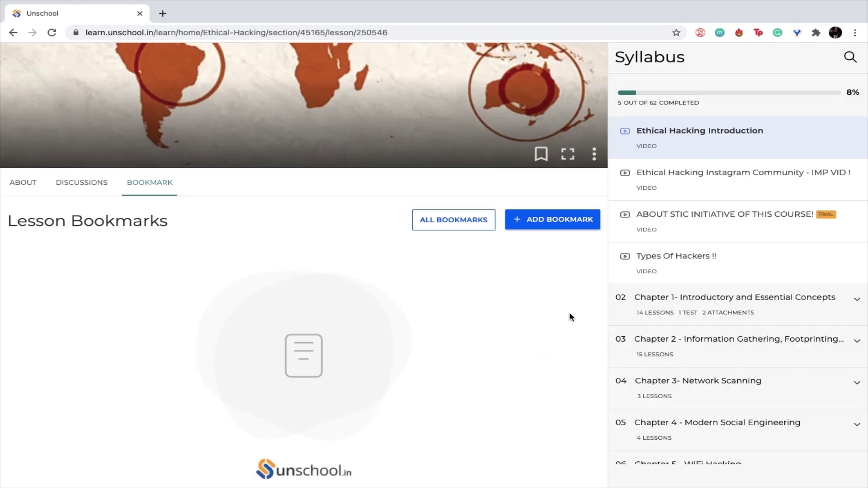
{"action": "scroll", "coordinate": [311, 233], "scroll_direction": "up", "scroll_amount": 5}
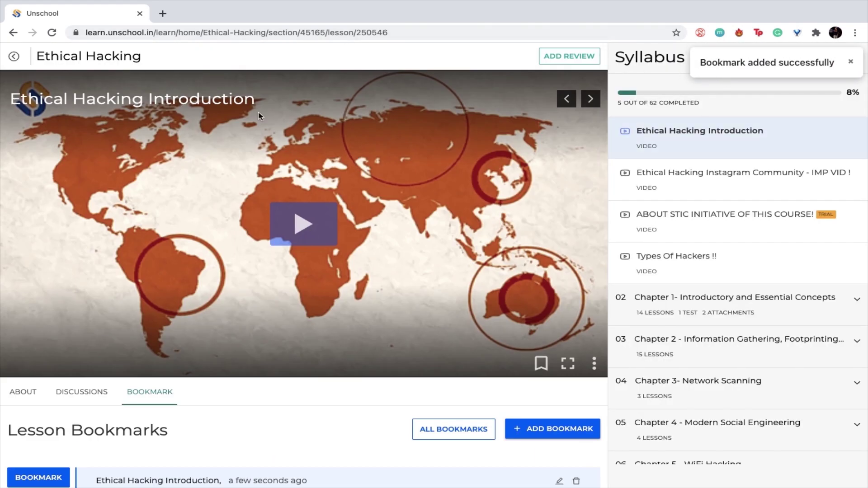
{"action": "scroll", "coordinate": [287, 304], "scroll_direction": "down", "scroll_amount": 2}
{"action": "scroll", "coordinate": [286, 304], "scroll_direction": "up", "scroll_amount": 2}
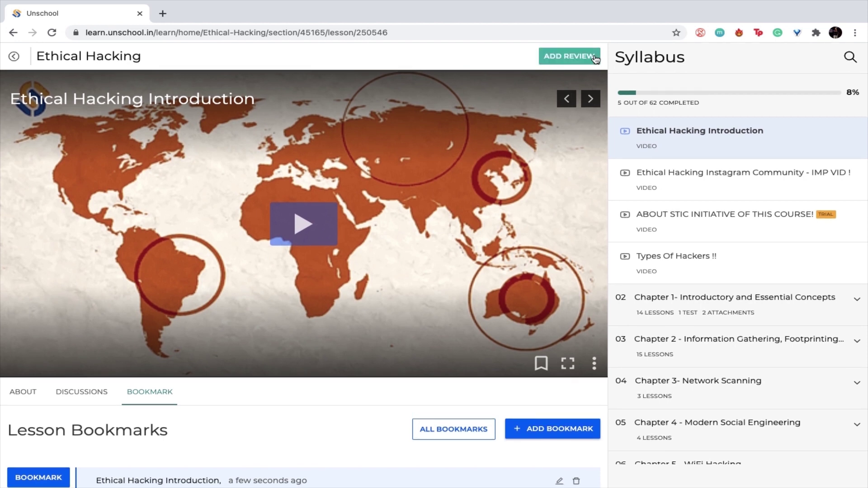
- Rate the Ethical Hacking course five stars and start typing the review text
{"action": "left_click", "coordinate": [581, 58]}
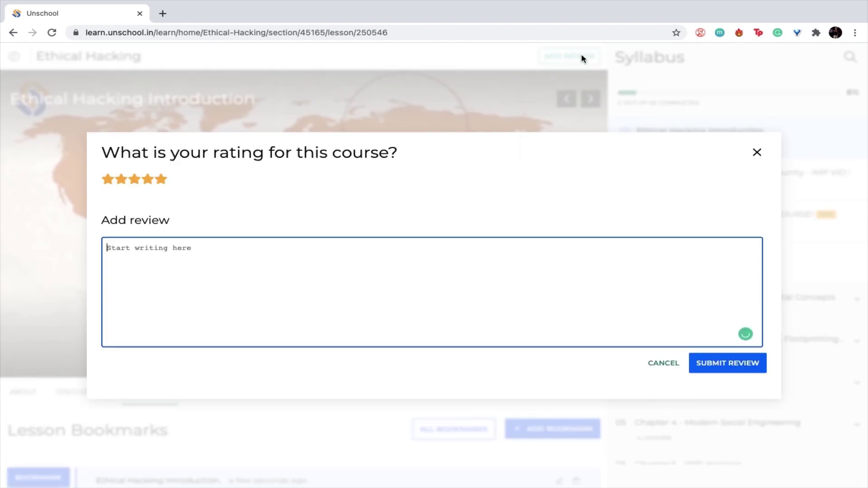
{"action": "left_click", "coordinate": [164, 183]}
{"action": "left_click", "coordinate": [202, 260]}
{"action": "type", "text": "Th"}
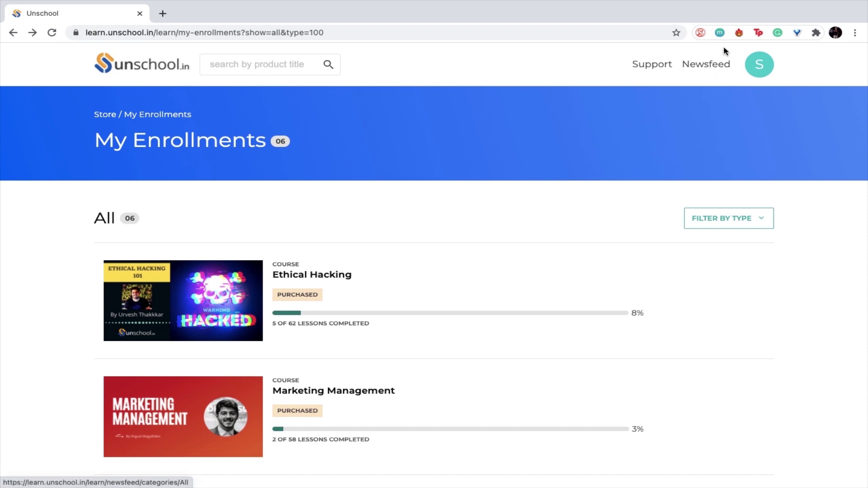
- Browse the Newsfeed and open Candent SEO's Content Writing Internship post with 4000 INR stipend
{"action": "left_click", "coordinate": [705, 66]}
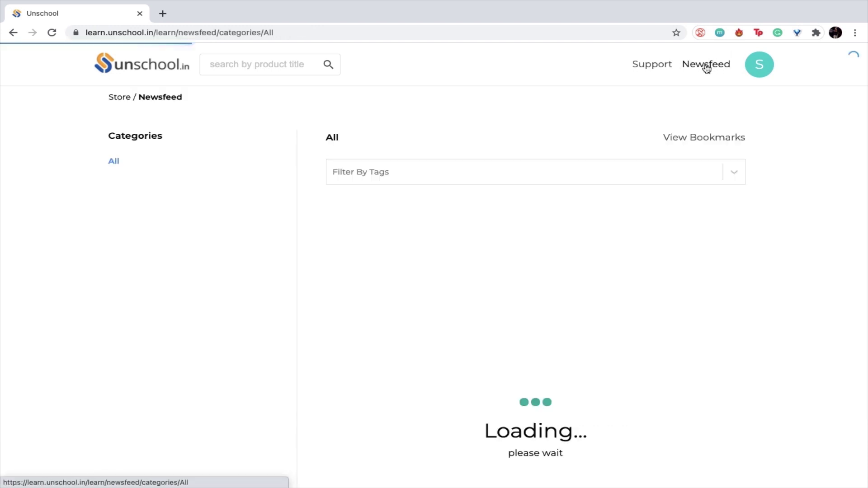
{"action": "scroll", "coordinate": [517, 277], "scroll_direction": "down", "scroll_amount": 8}
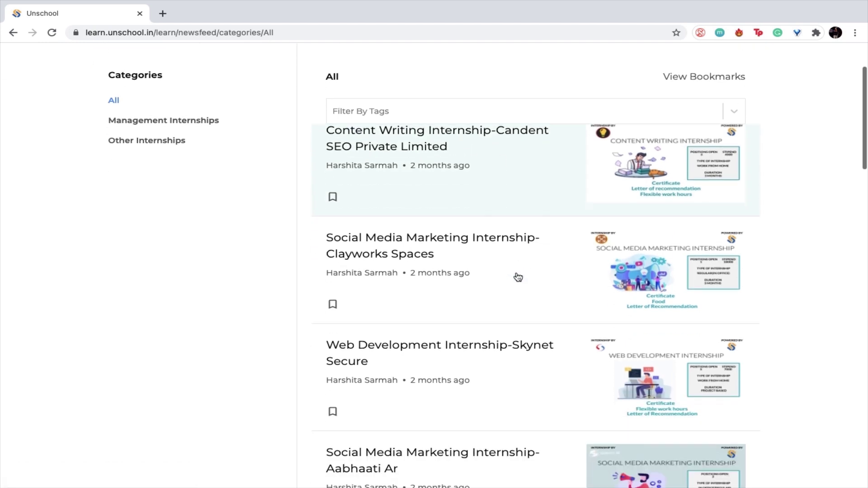
{"action": "scroll", "coordinate": [518, 276], "scroll_direction": "down", "scroll_amount": 2}
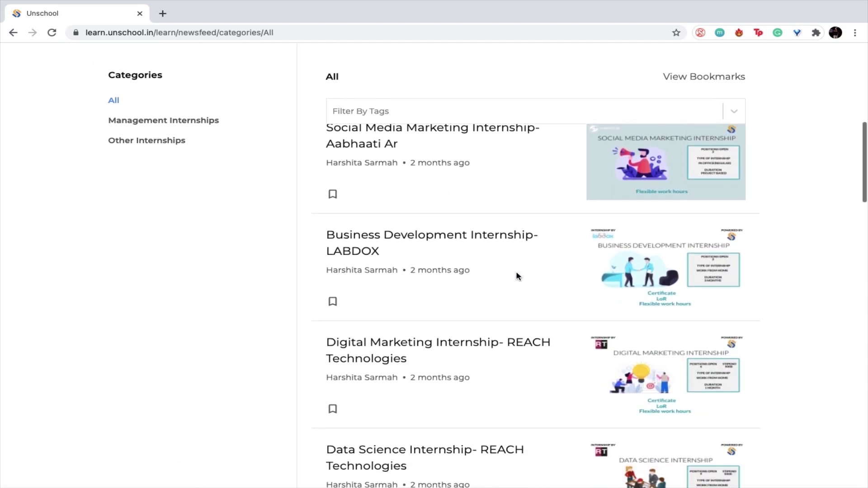
{"action": "scroll", "coordinate": [518, 277], "scroll_direction": "down", "scroll_amount": 4}
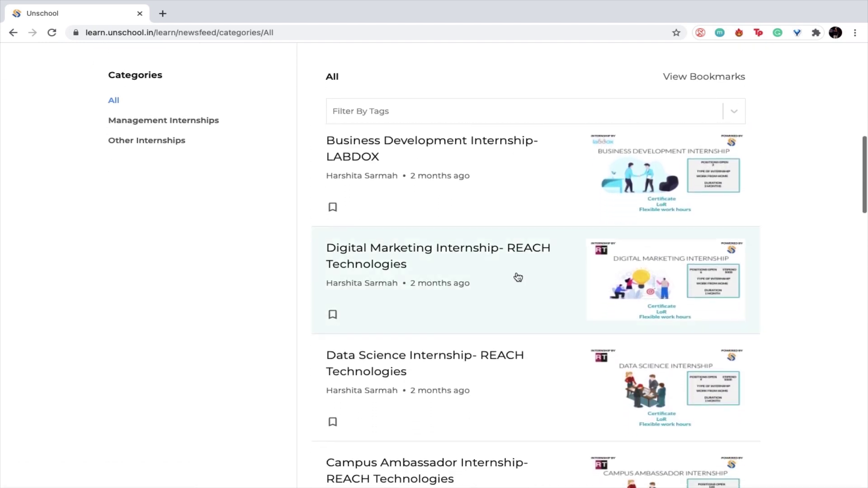
{"action": "scroll", "coordinate": [515, 275], "scroll_direction": "up", "scroll_amount": 15}
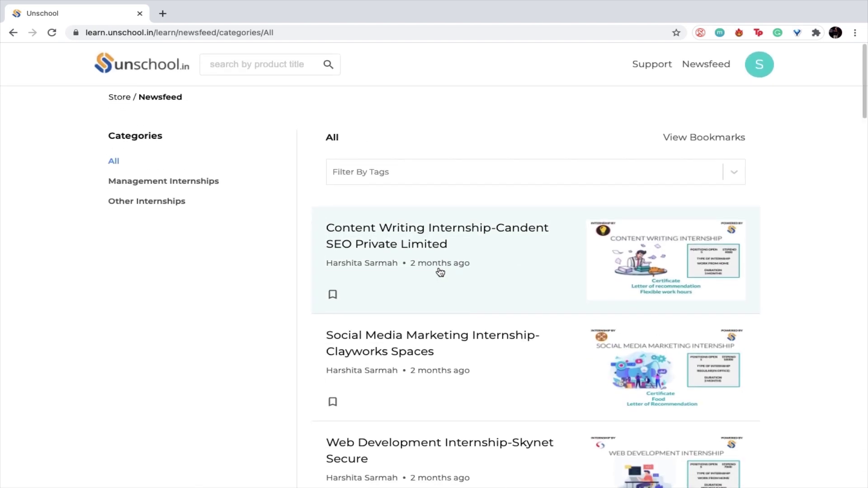
{"action": "left_click", "coordinate": [440, 271]}
{"action": "scroll", "coordinate": [348, 171], "scroll_direction": "down", "scroll_amount": 5}
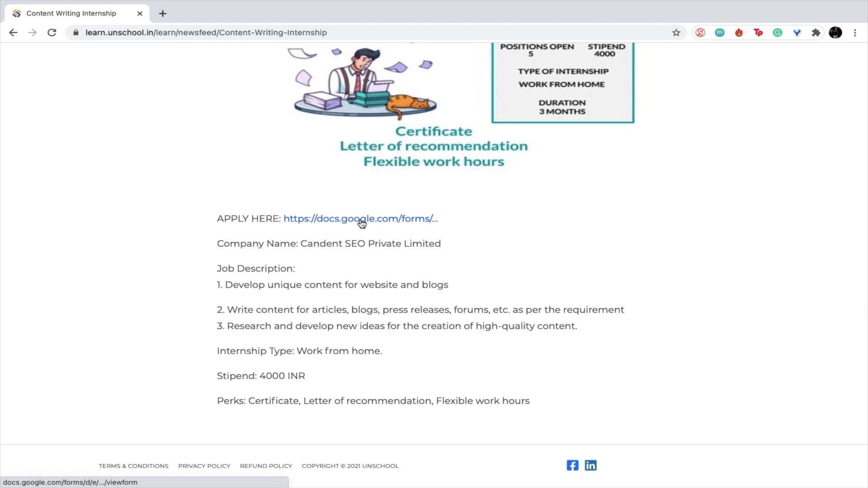
{"action": "scroll", "coordinate": [362, 221], "scroll_direction": "up", "scroll_amount": 5}
{"action": "scroll", "coordinate": [360, 221], "scroll_direction": "down", "scroll_amount": 5}
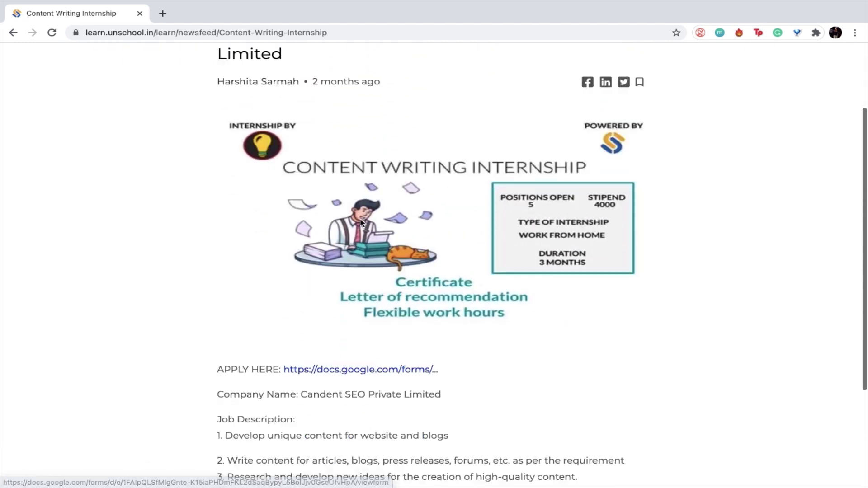
{"action": "scroll", "coordinate": [473, 236], "scroll_direction": "up", "scroll_amount": 4}
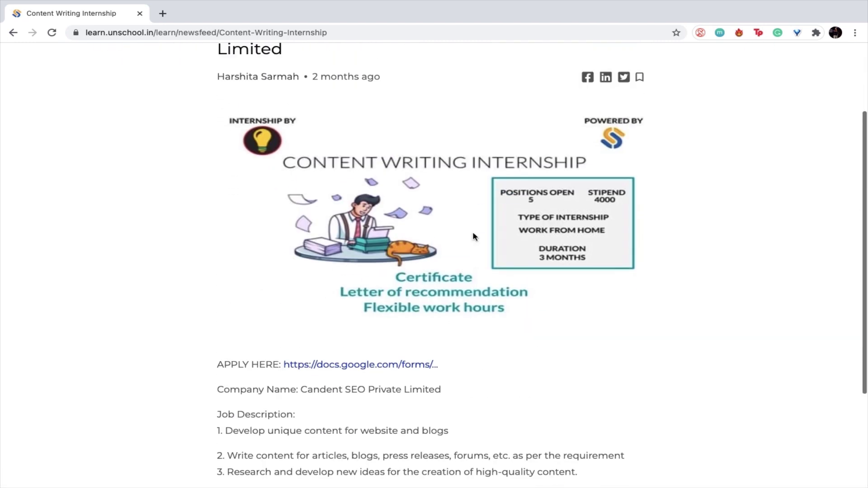
{"action": "scroll", "coordinate": [438, 323], "scroll_direction": "down", "scroll_amount": 4}
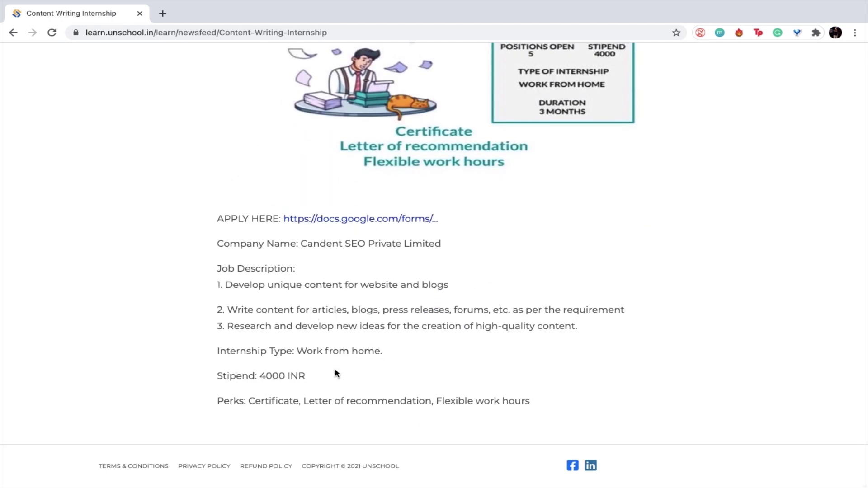
- Open the Candent SEO Internship Application Google Form from the APPLY HERE link
{"action": "left_click", "coordinate": [342, 222]}
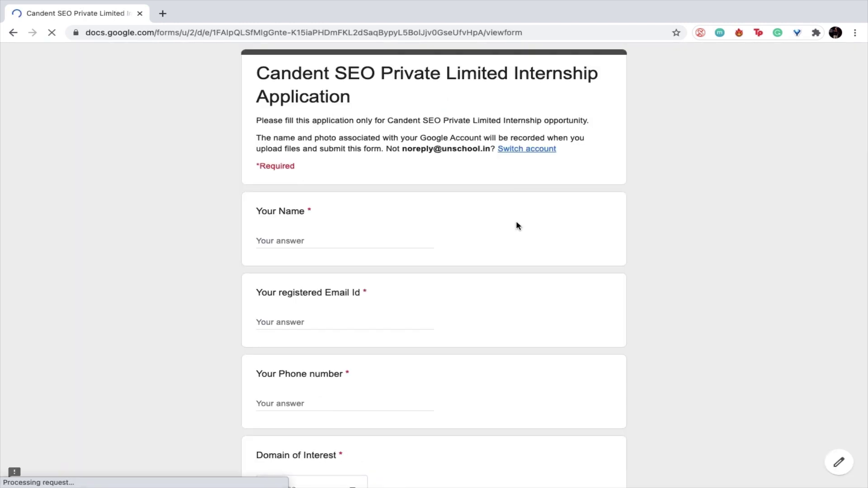
{"action": "scroll", "coordinate": [517, 225], "scroll_direction": "down", "scroll_amount": 1}
{"action": "scroll", "coordinate": [518, 225], "scroll_direction": "down", "scroll_amount": 5}
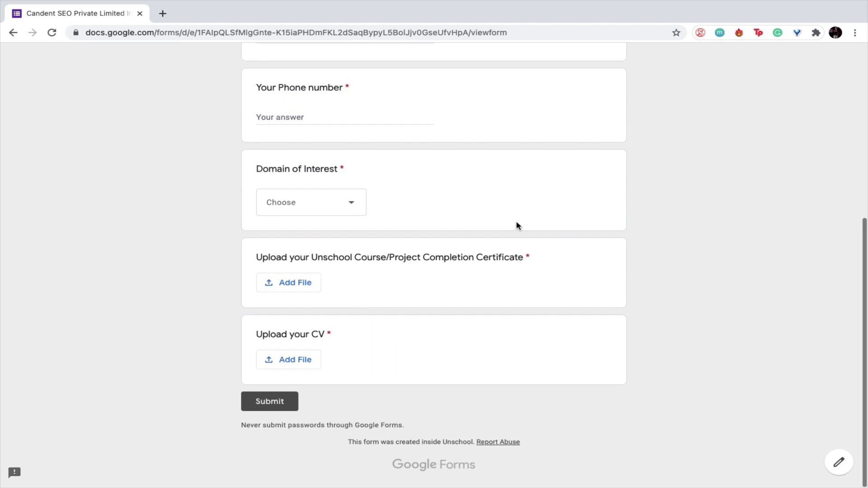
{"action": "scroll", "coordinate": [518, 225], "scroll_direction": "up", "scroll_amount": 7}
- Inspect the required Your Name field and Domain of Interest choices without answering
{"action": "left_click", "coordinate": [303, 239]}
{"action": "scroll", "coordinate": [332, 197], "scroll_direction": "down", "scroll_amount": 5}
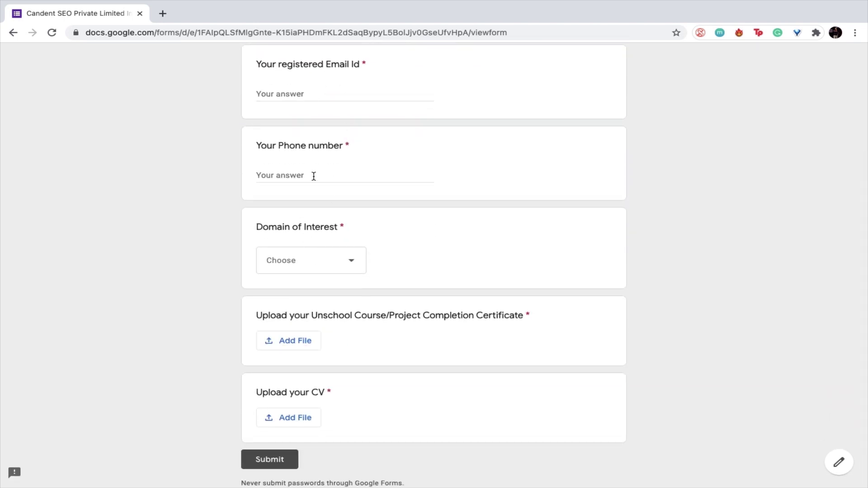
{"action": "left_click", "coordinate": [345, 263]}
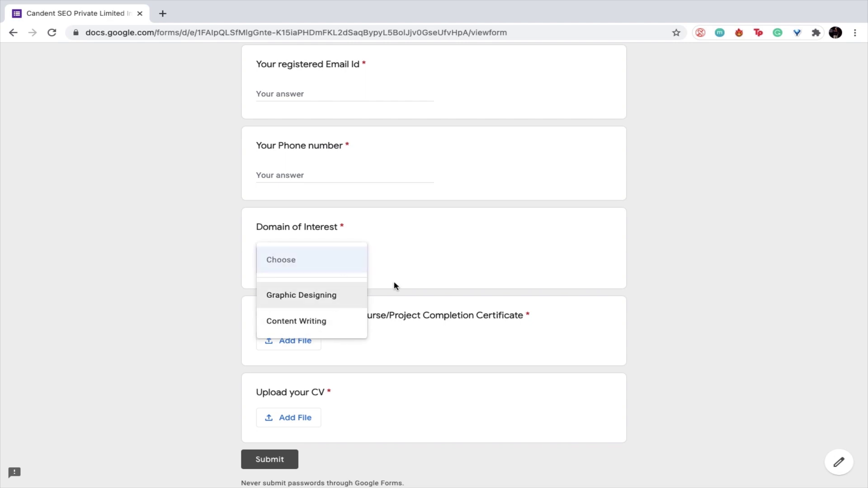
{"action": "left_click", "coordinate": [444, 268]}
{"action": "scroll", "coordinate": [409, 290], "scroll_direction": "down", "scroll_amount": 2}
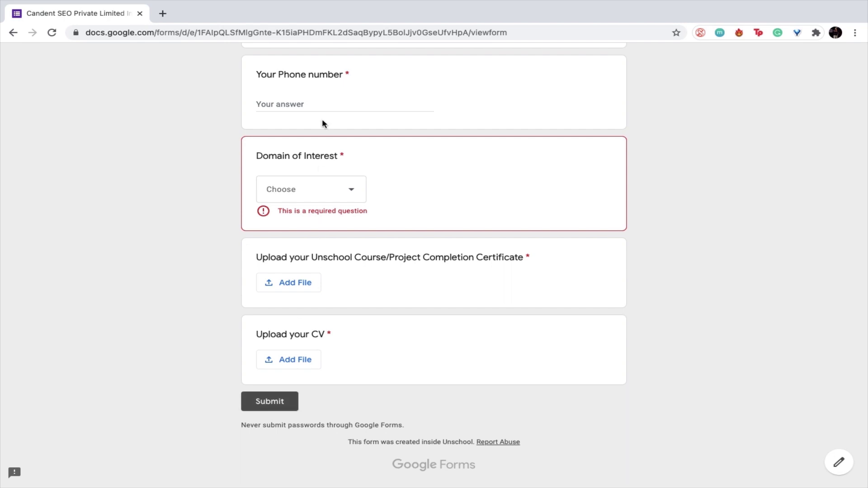
{"action": "scroll", "coordinate": [322, 118], "scroll_direction": "up", "scroll_amount": 7}
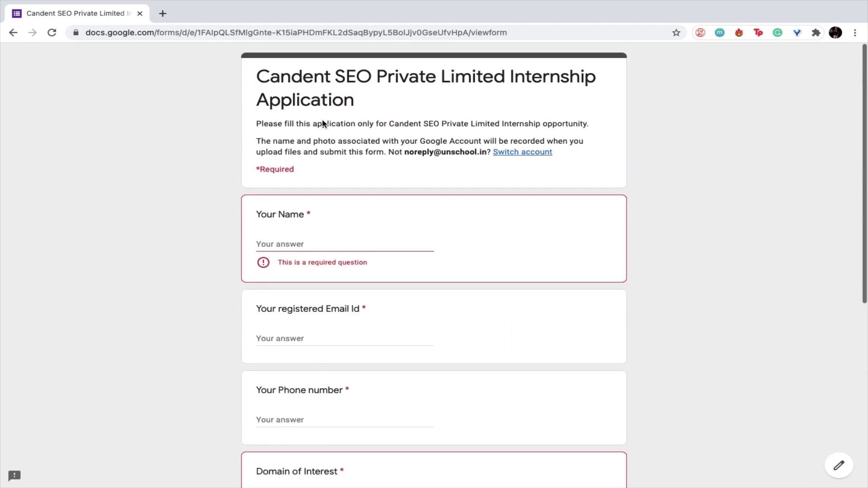
- Go back from the unfilled application form to the Content Writing Internship newsfeed post
{"action": "left_click", "coordinate": [14, 35]}
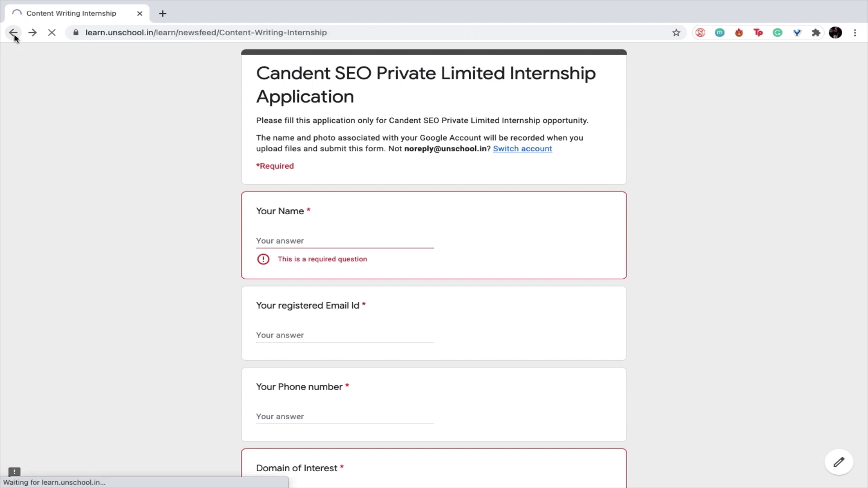